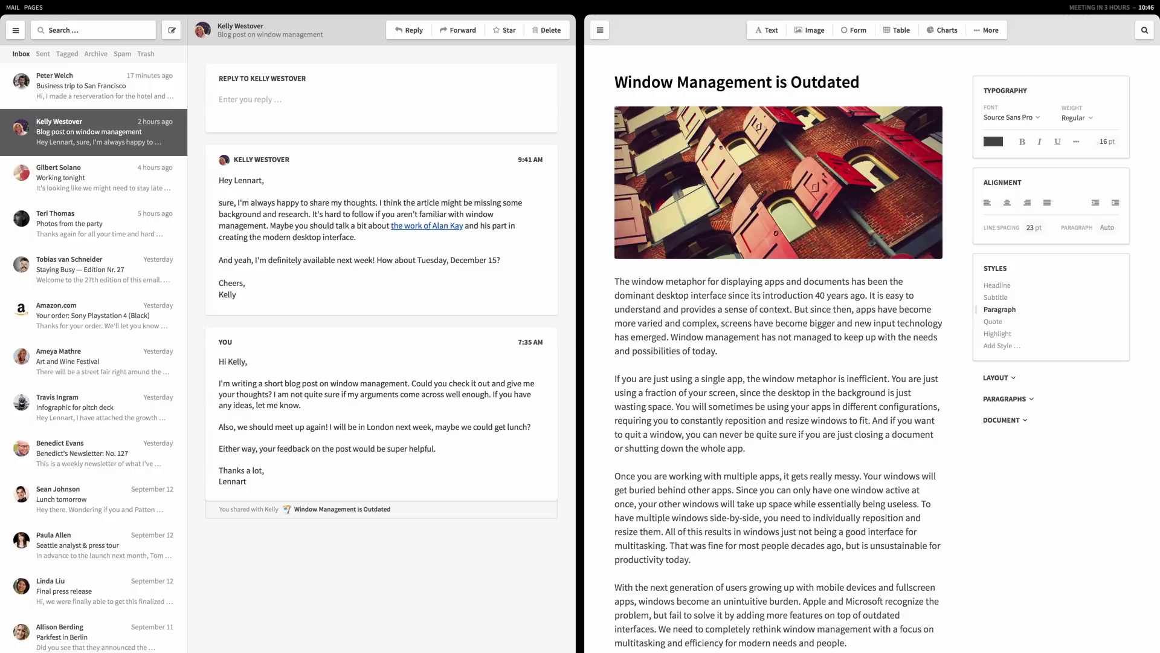
Follow the email's 'the work of Alan Kay' link to open his Wikipedia article.
left_click(426, 225)
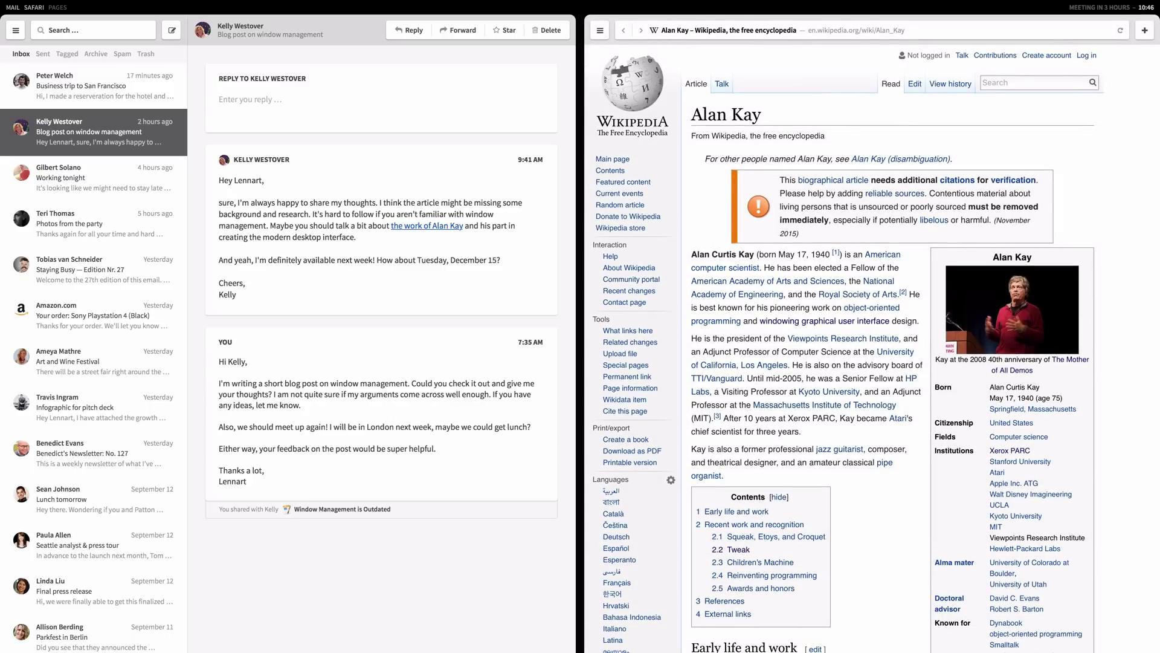
scroll(893, 345, "down", 5)
scroll(893, 344, "down", 5)
scroll(893, 344, "down", 5)
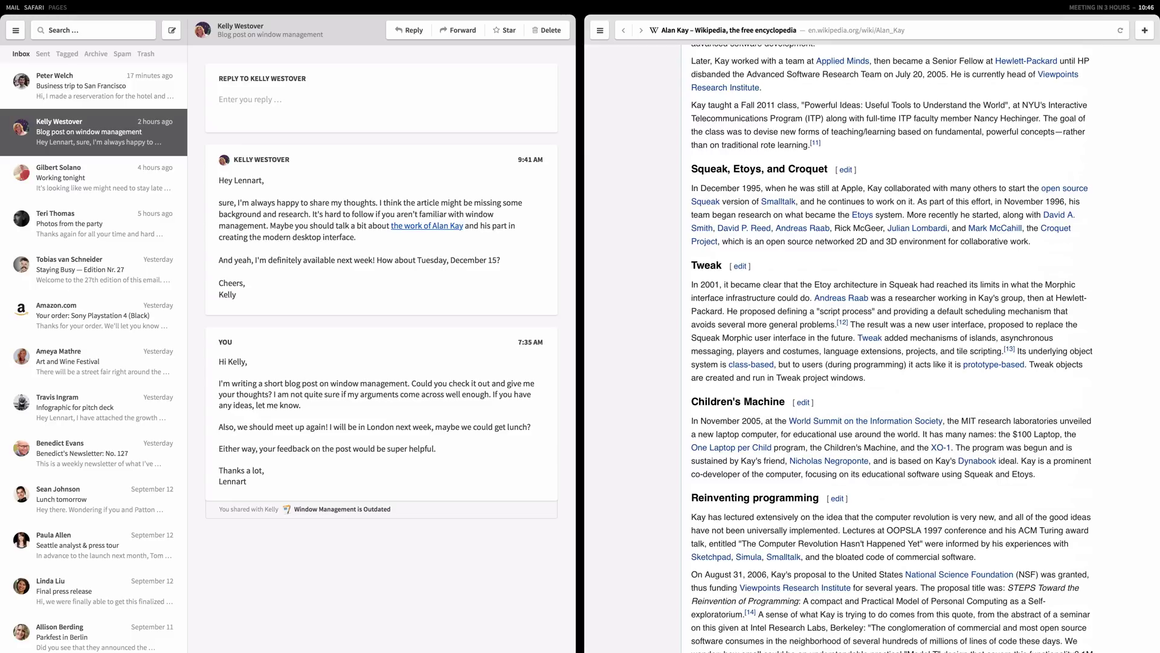
scroll(580, 334, "right", 5)
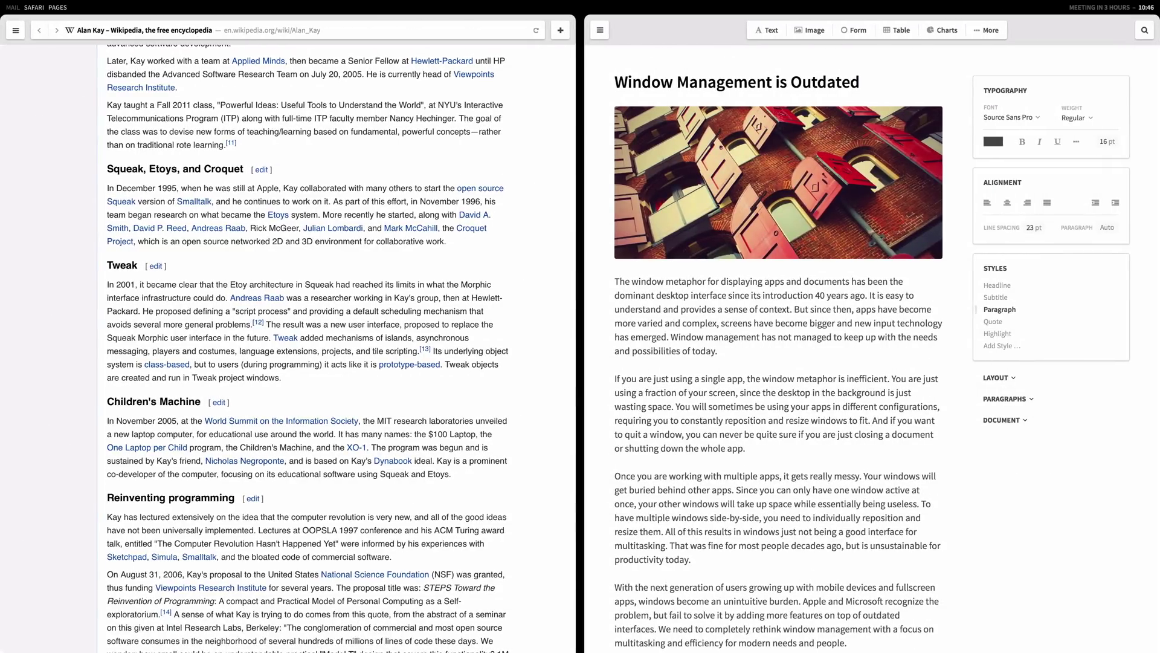
Apply Bold to the 'Window management has not managed to keep up' sentence in the 'Window Management is Outdated' draft.
left_click_drag(670, 336, 719, 351)
right_click(779, 337)
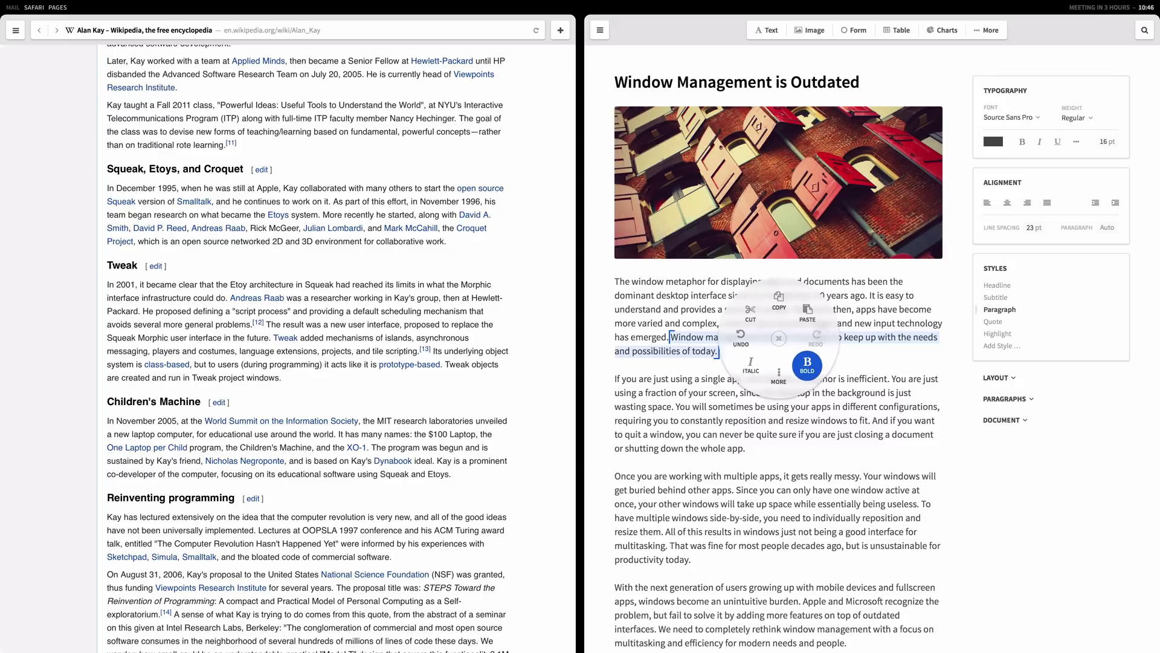
left_click(807, 365)
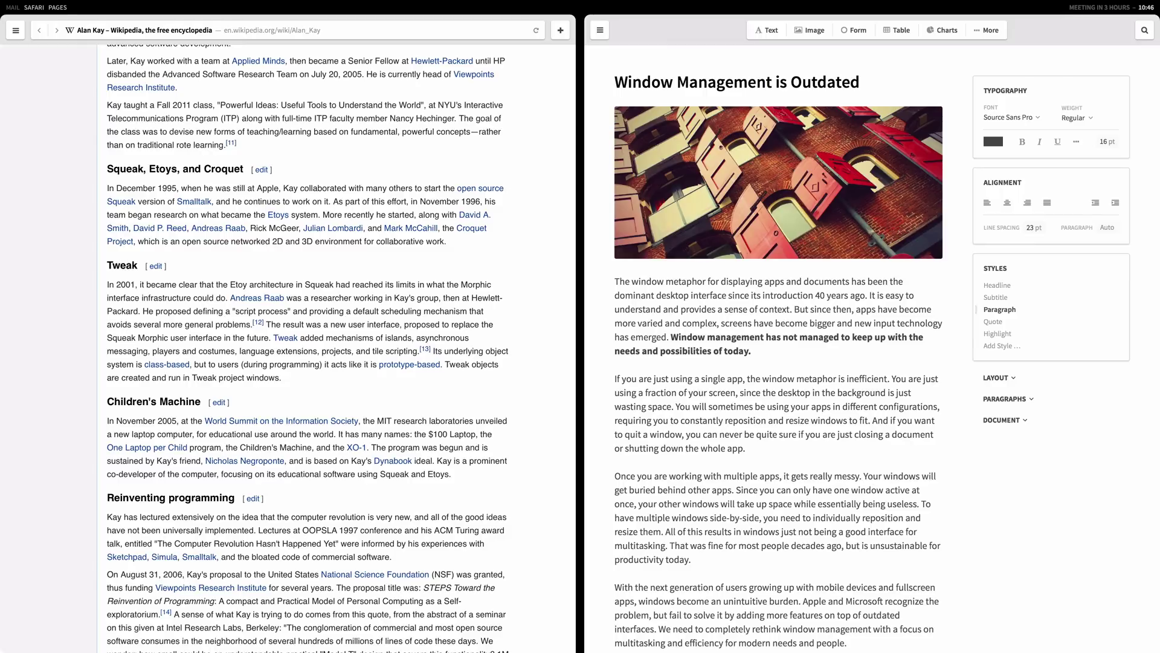
left_click(14, 635)
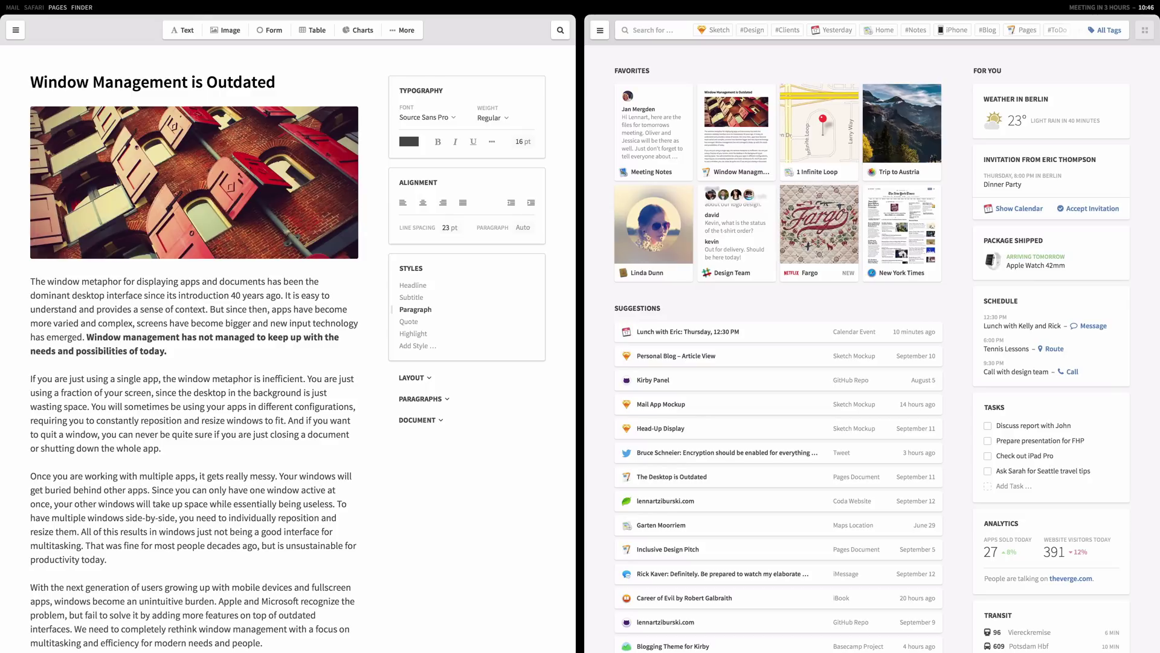
type("#Blog Pages")
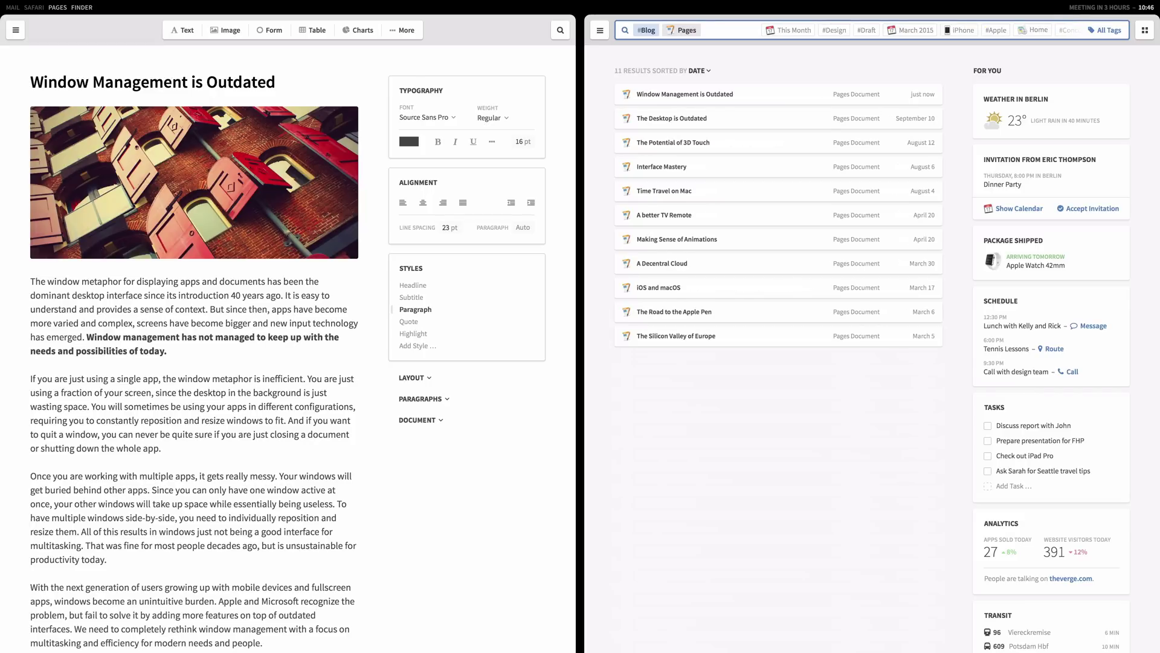
Highlight 'The Desktop is Outdated' among the 11 #Blog Pages results.
key("Down")
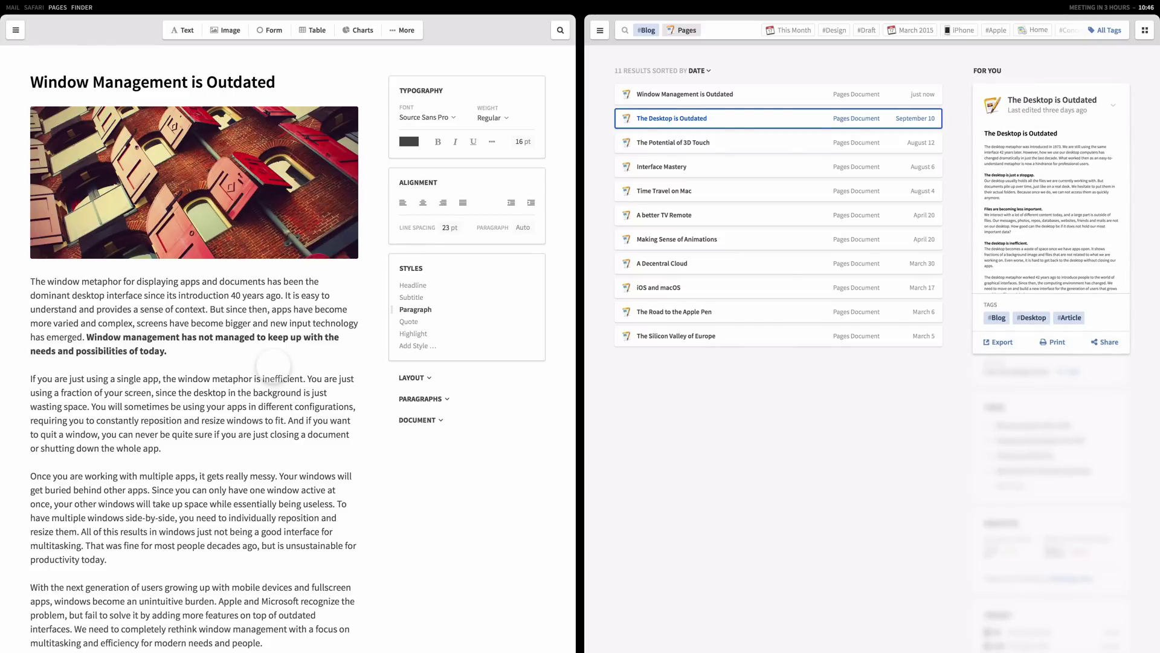
Open 'The Desktop is Outdated' in Pages from the Finder results.
key("Return")
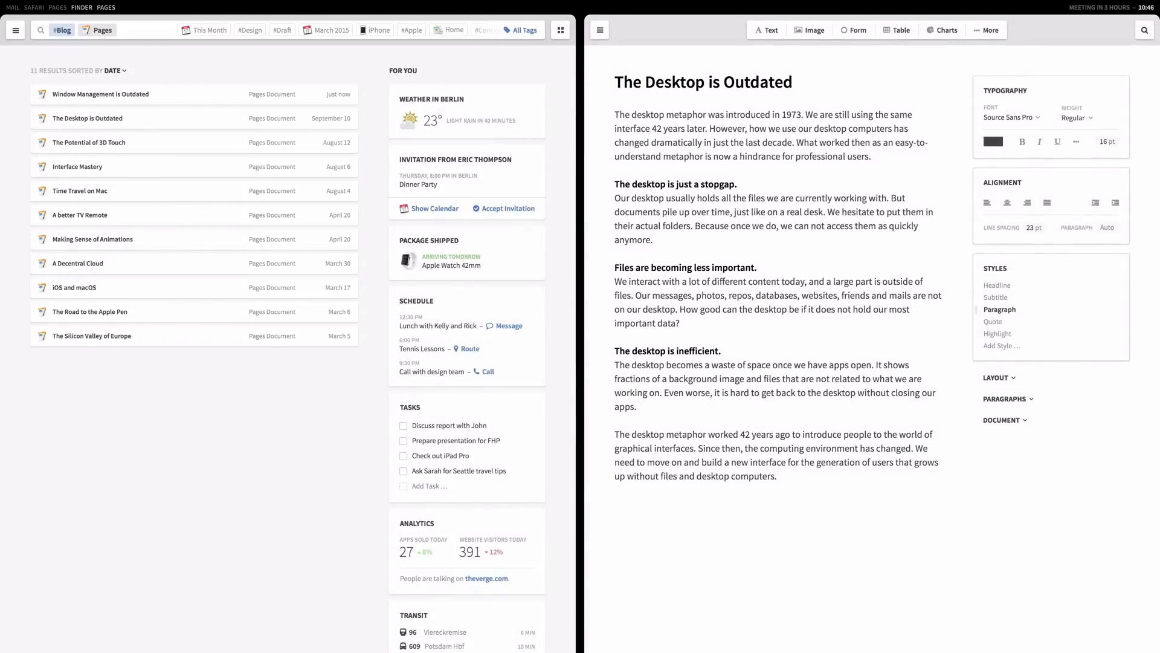
scroll(580, 326, "left", 10)
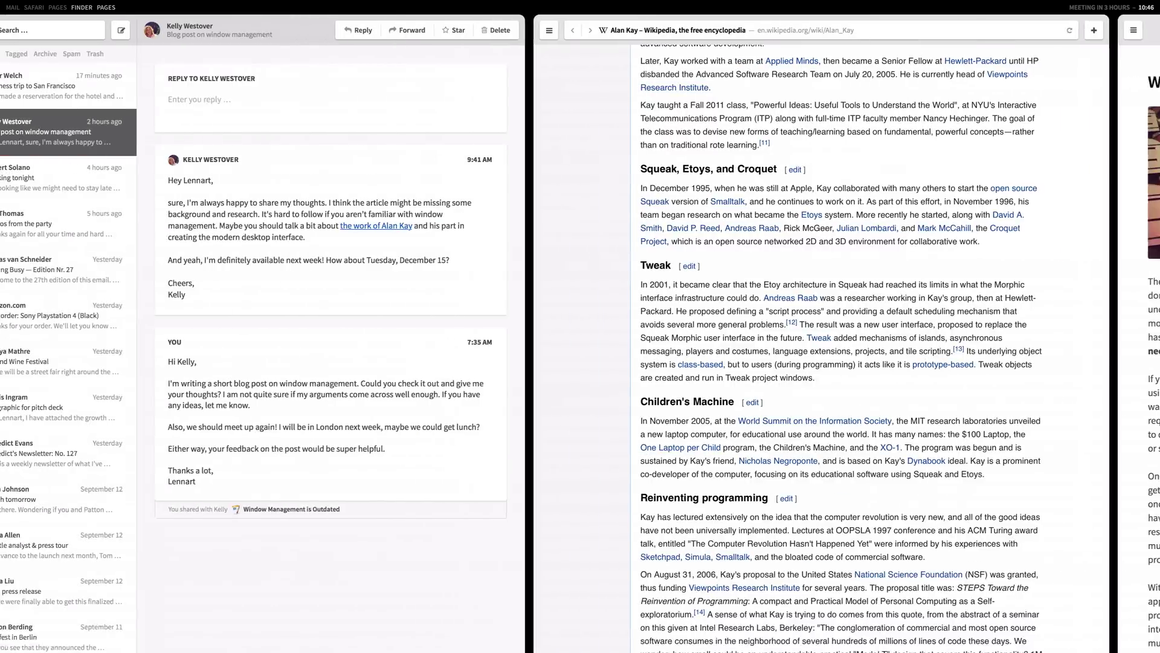